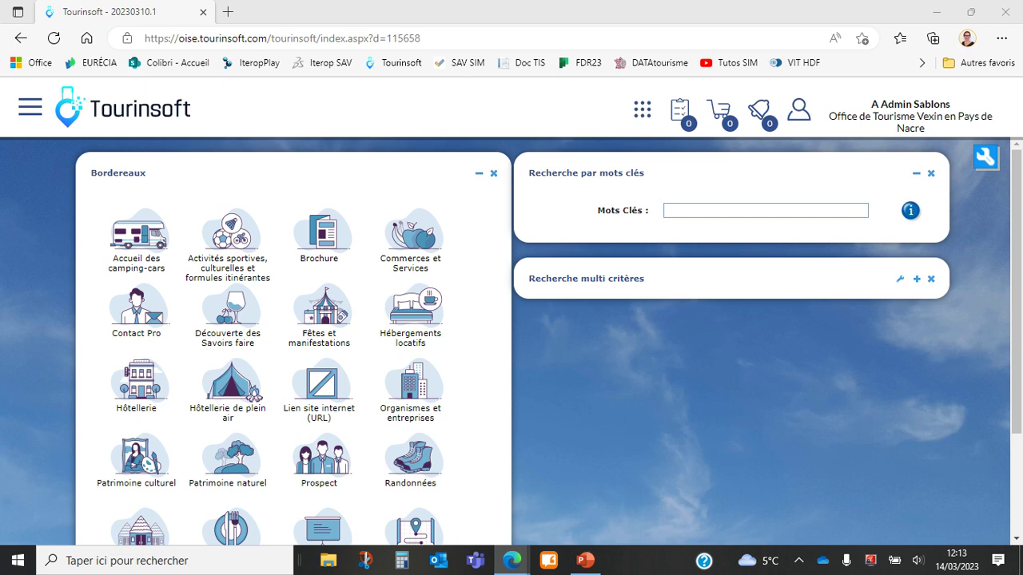
Open the Randonnées bordereau to list its offers.
scroll(293, 336, "down", 2)
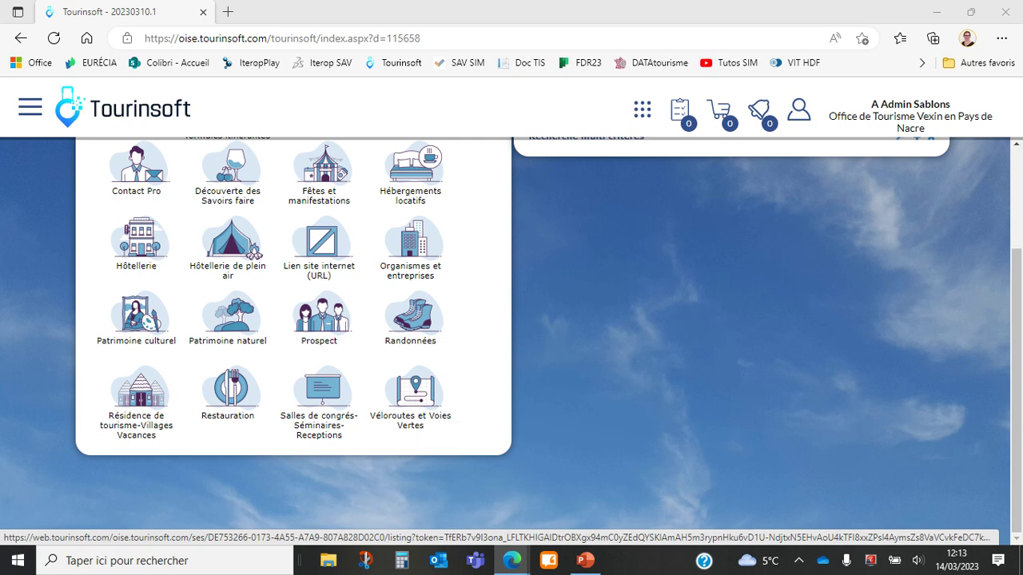
left_click(423, 327)
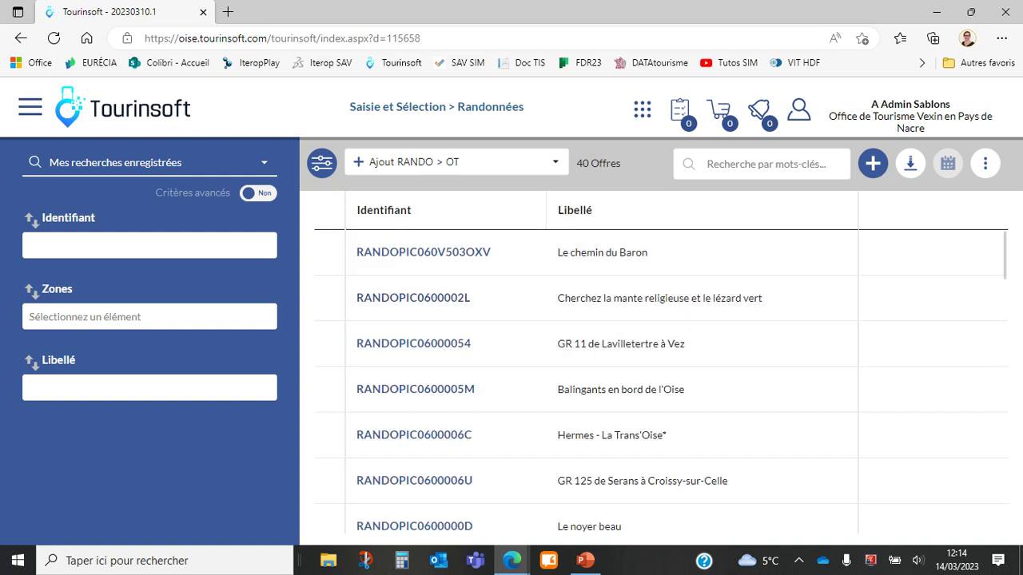
Switch the hike list to the Visu à tout RANDO profile and return it to Ajout RANDO > OT.
left_click(555, 161)
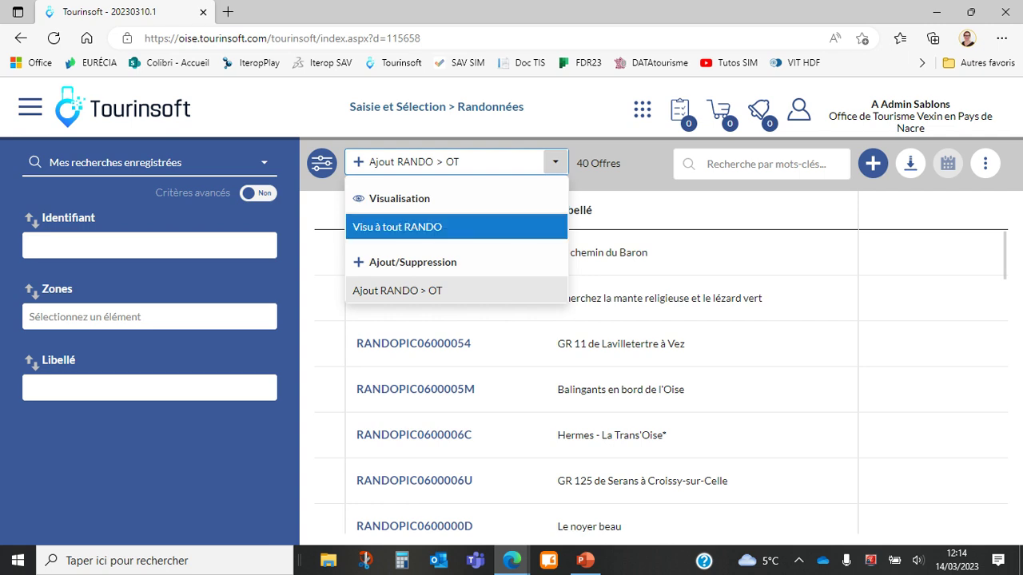
left_click(397, 227)
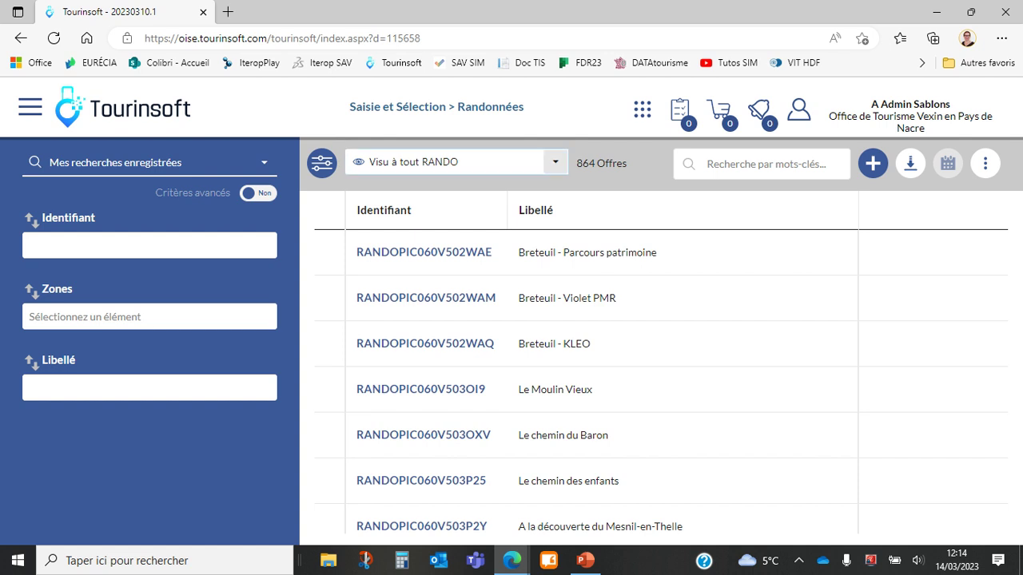
left_click(554, 162)
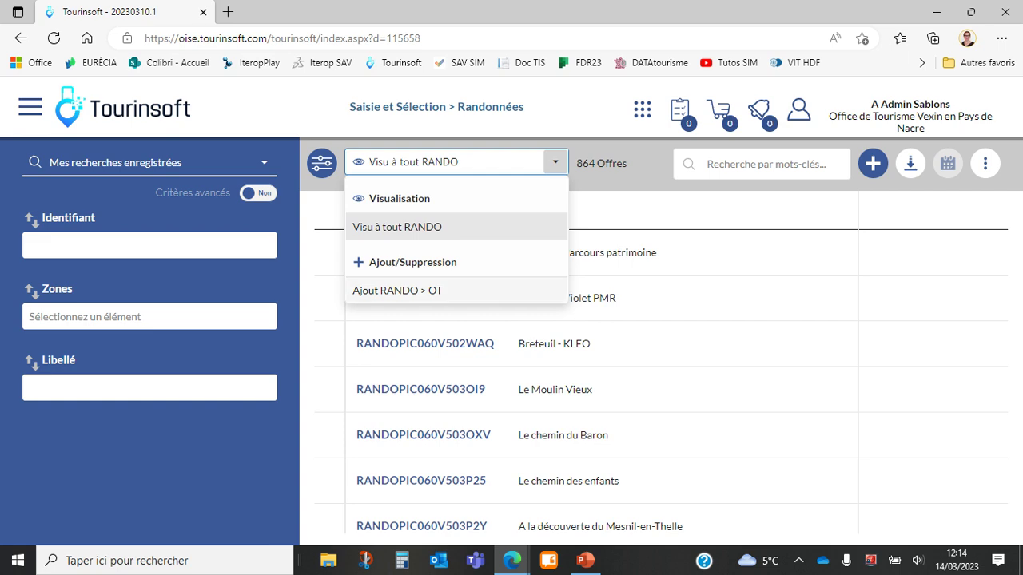
left_click(397, 290)
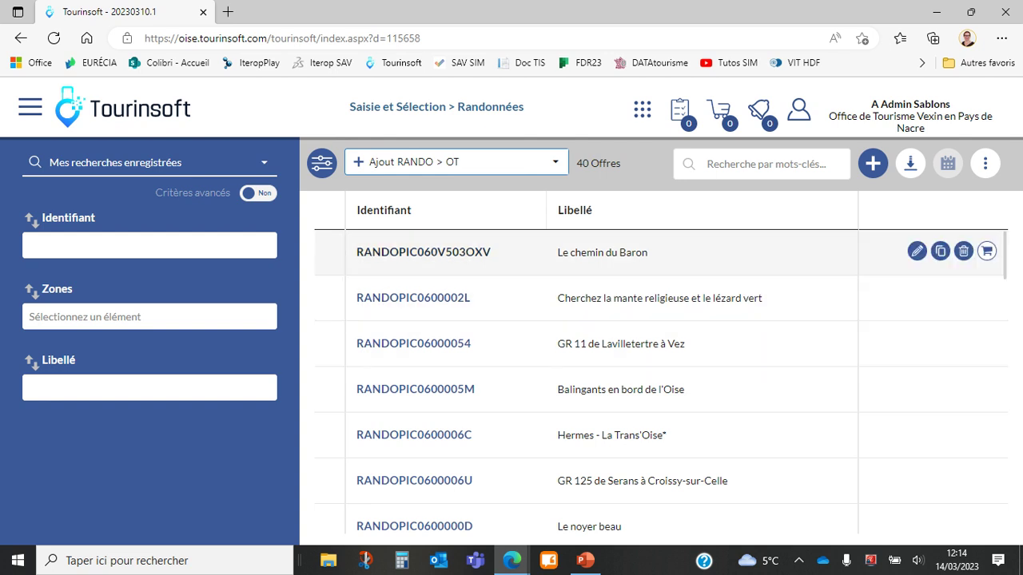
Open the offer Le chemin du Baron and review its publication, PDIPR, practice type, route formula, hiker typology and tourist zone fields.
left_click(423, 252)
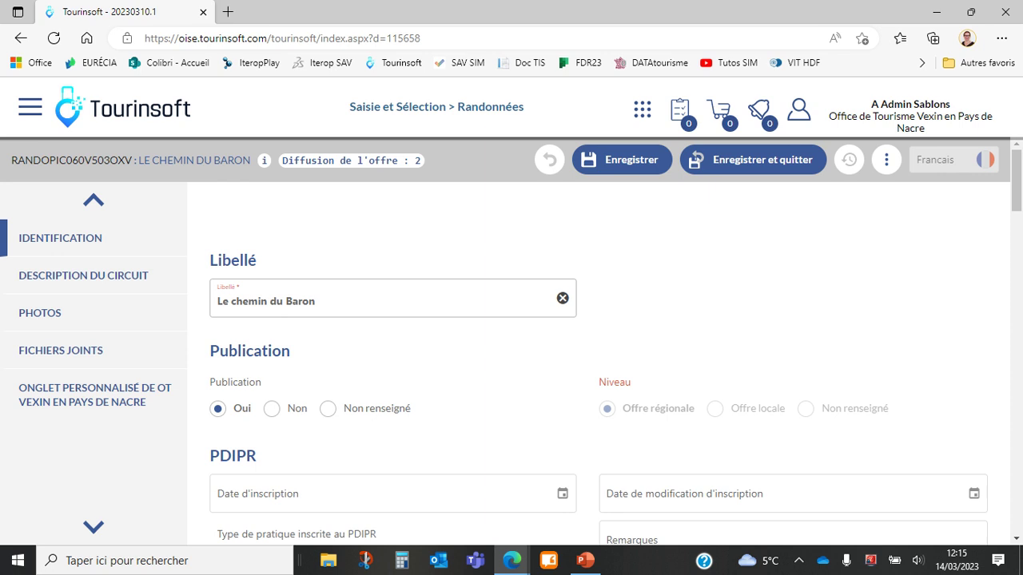
scroll(599, 359, "down", 2)
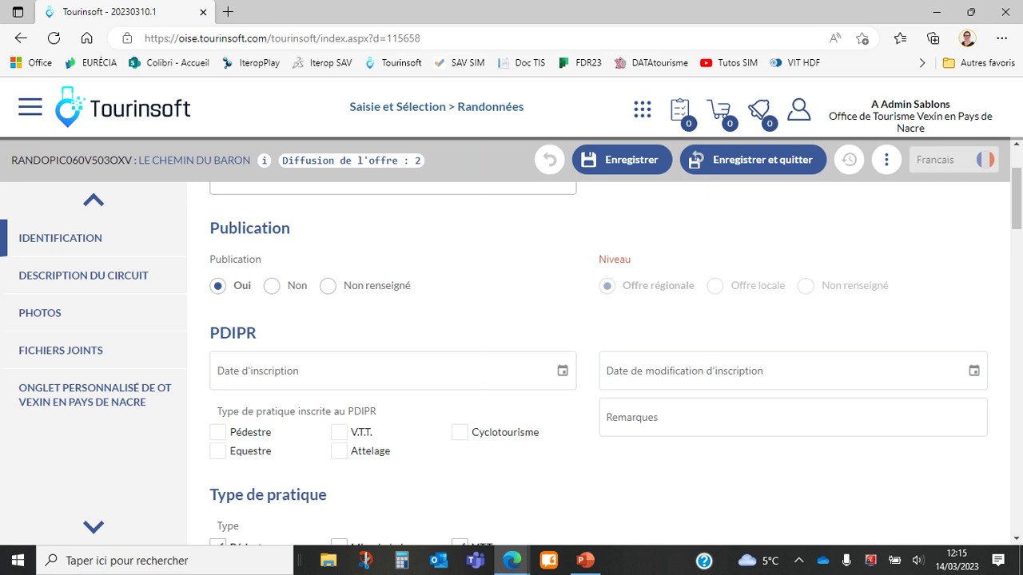
scroll(599, 359, "down", 3)
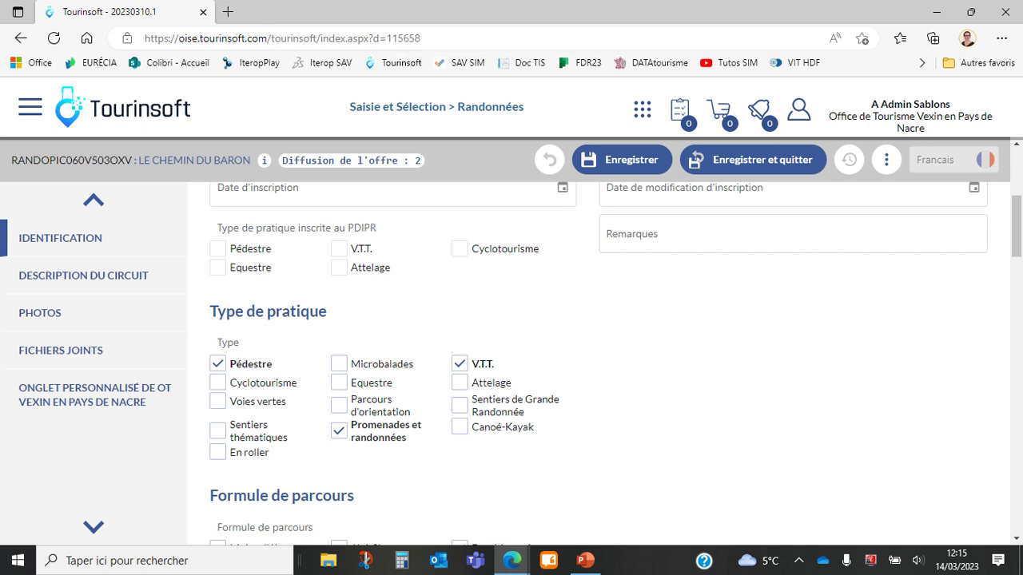
scroll(600, 364, "down", 2)
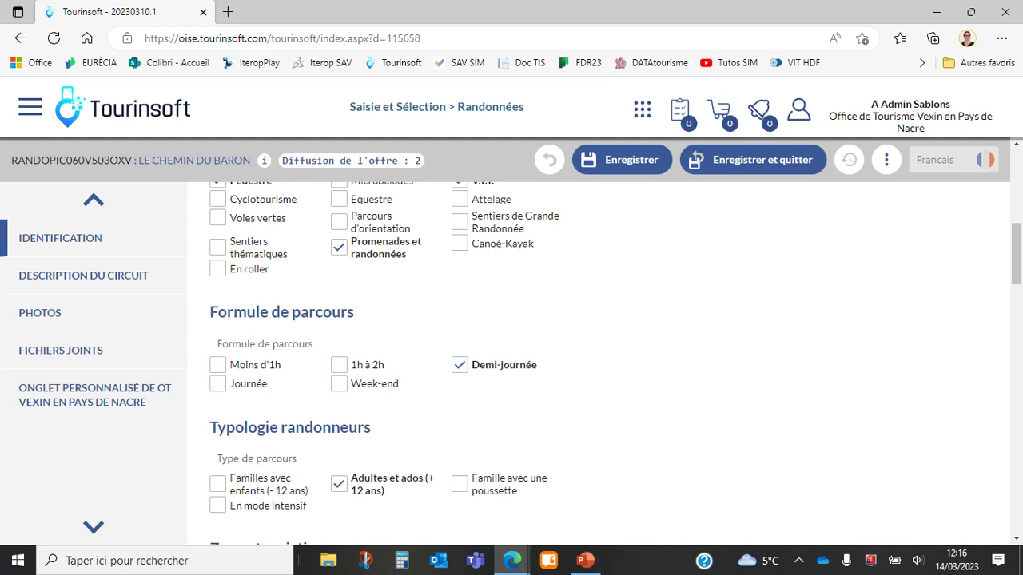
scroll(511, 359, "down", 1)
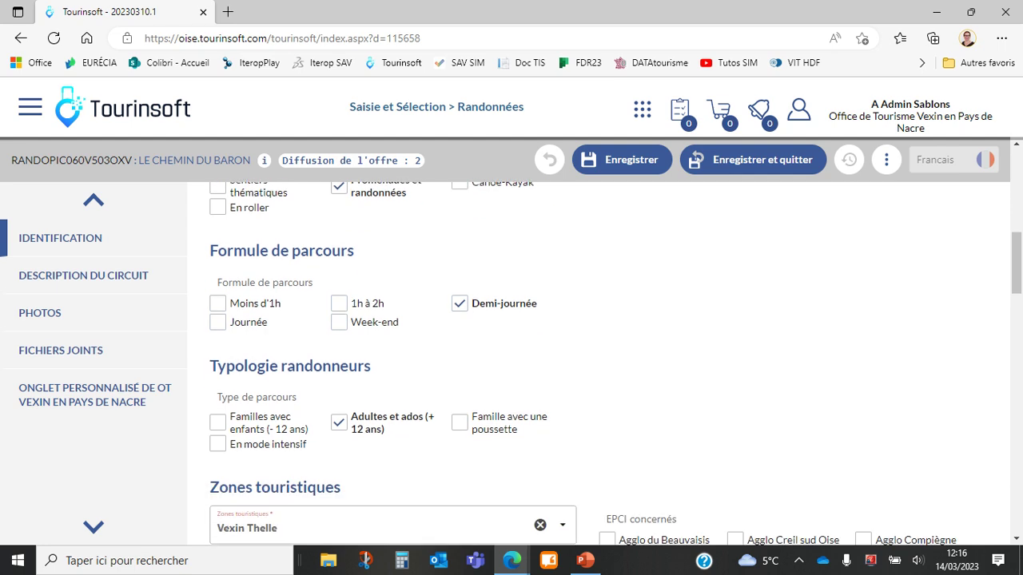
scroll(512, 359, "down", 1)
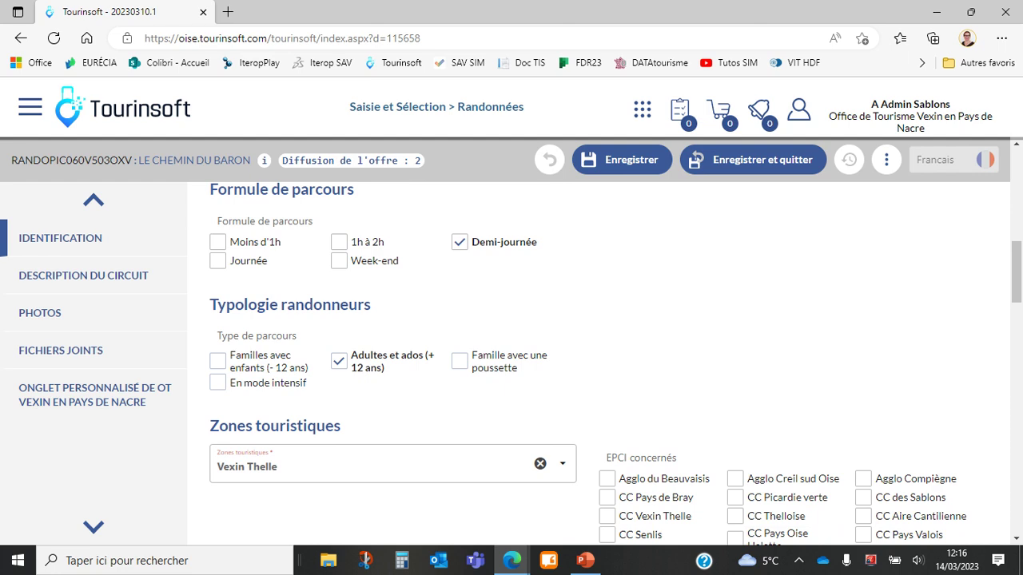
scroll(511, 359, "down", 1)
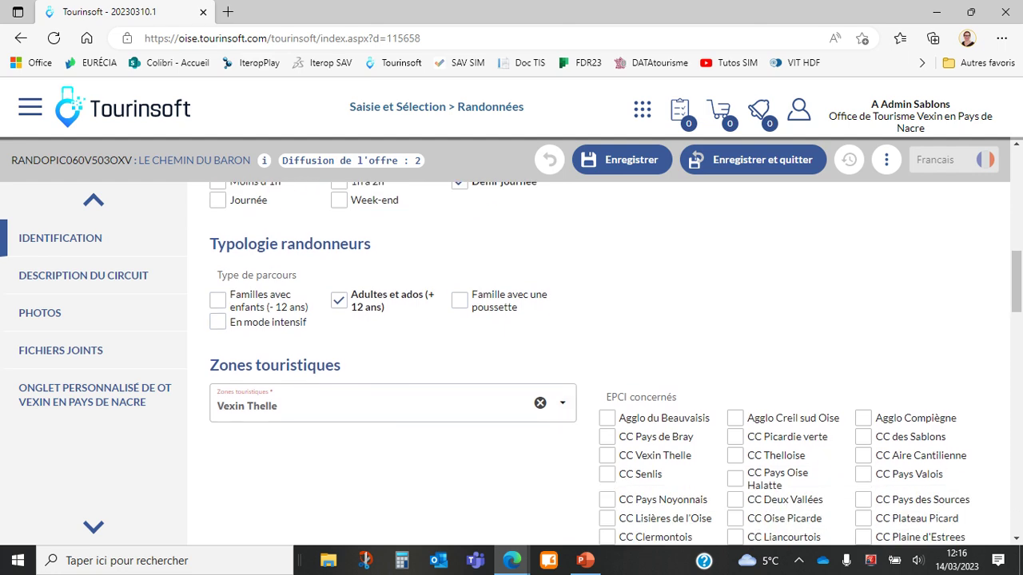
scroll(511, 359, "down", 2)
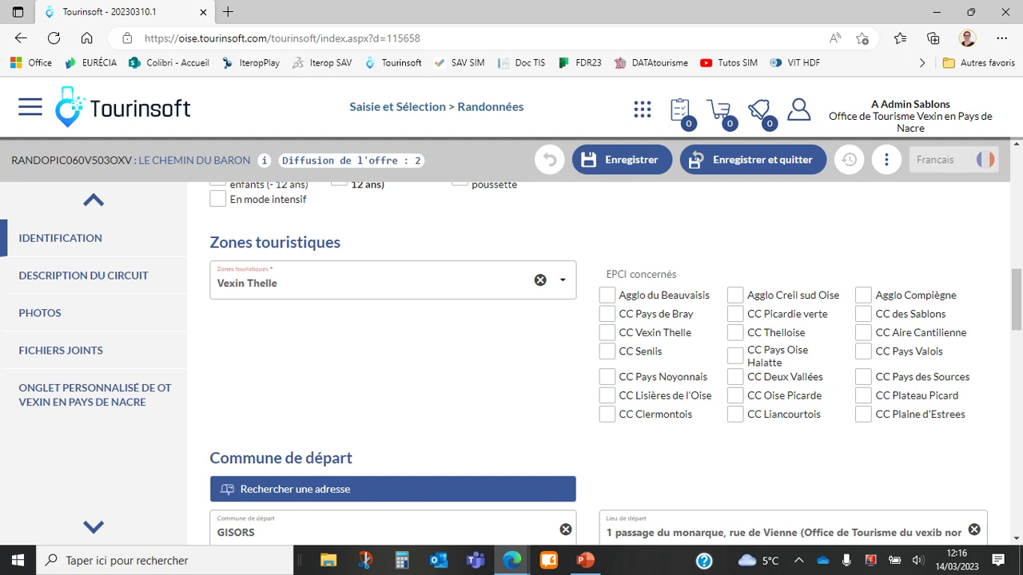
Examine the departure commune and the list of crossed communes in the offer's identification section.
scroll(599, 360, "down", 3)
scroll(599, 360, "down", 2)
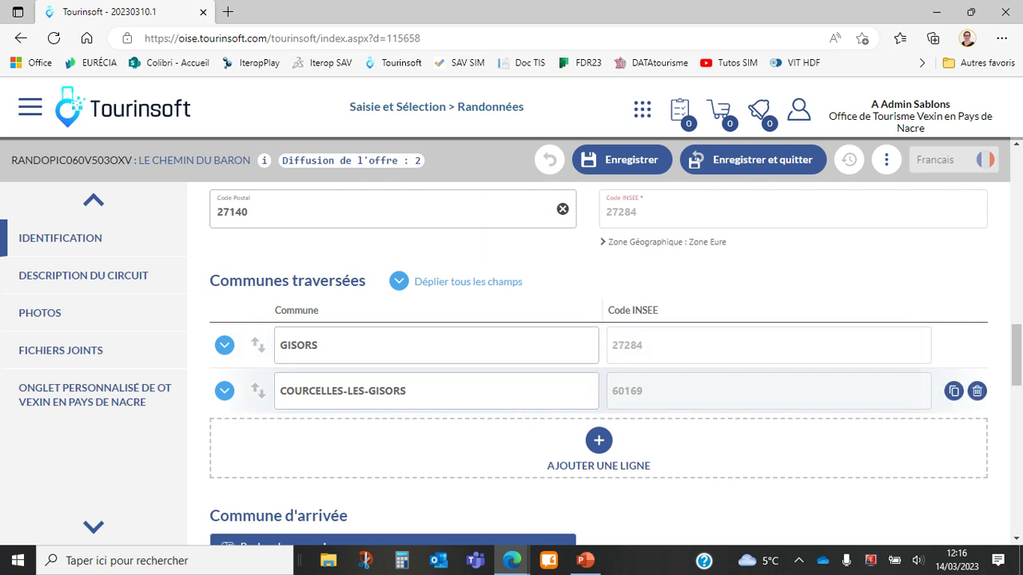
scroll(599, 359, "up", 2)
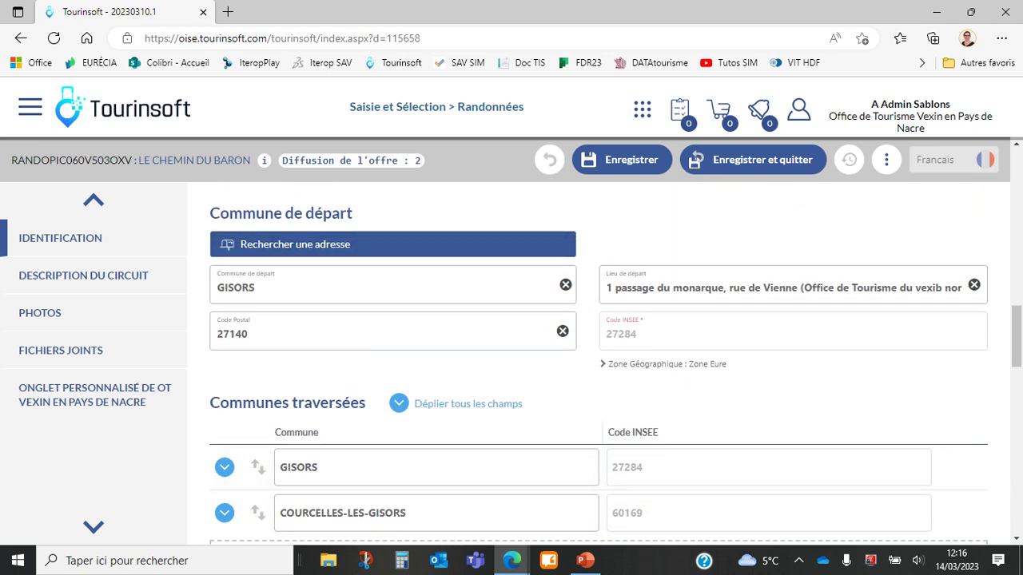
scroll(480, 319, "down", 3)
scroll(599, 359, "down", 1)
scroll(598, 360, "up", 1)
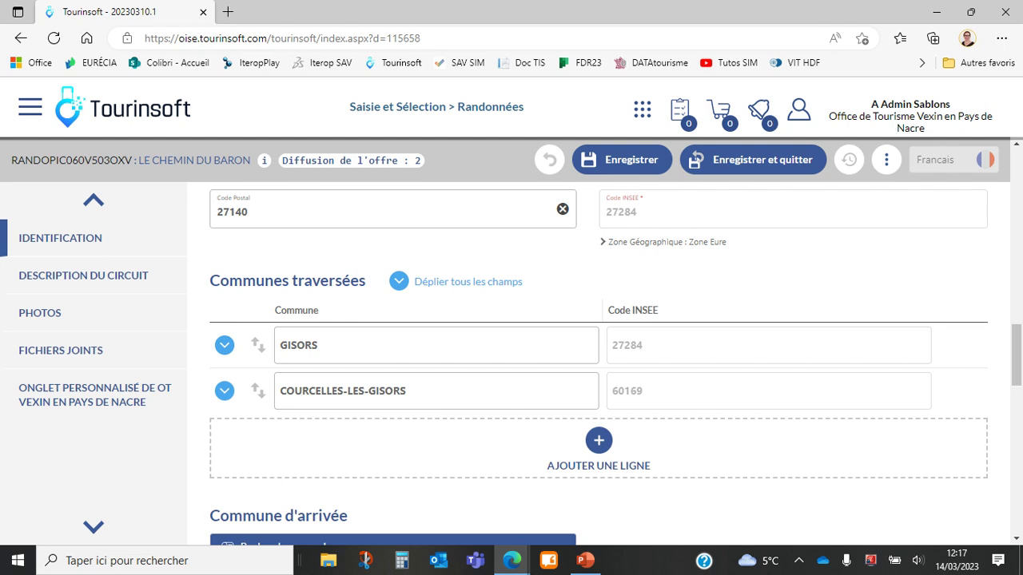
Review the arrival commune, GoogleMap location, circuit difficulty levels and circuit manager details of the hike.
scroll(597, 360, "down", 6)
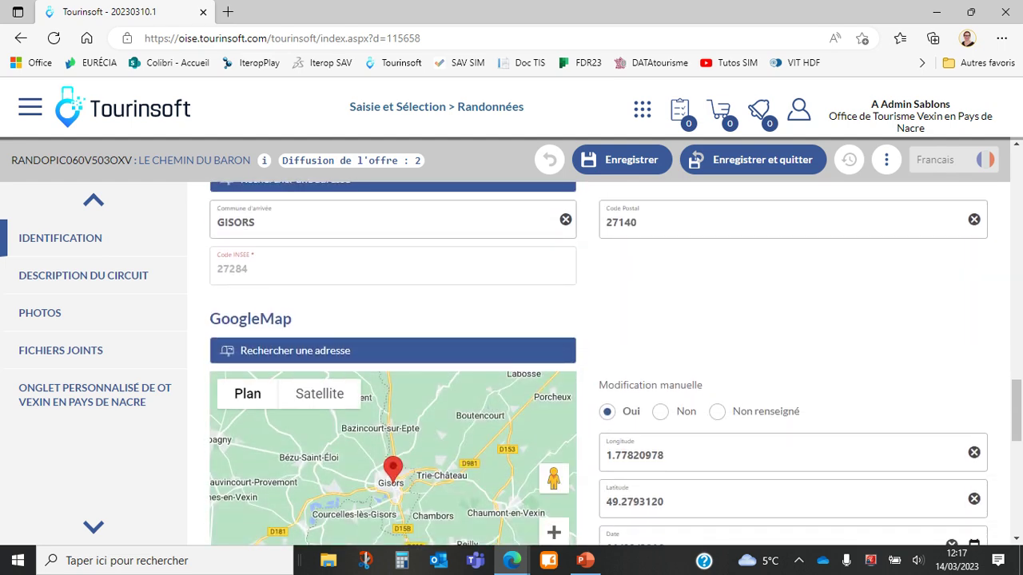
scroll(391, 359, "down", 3)
scroll(392, 359, "up", 1)
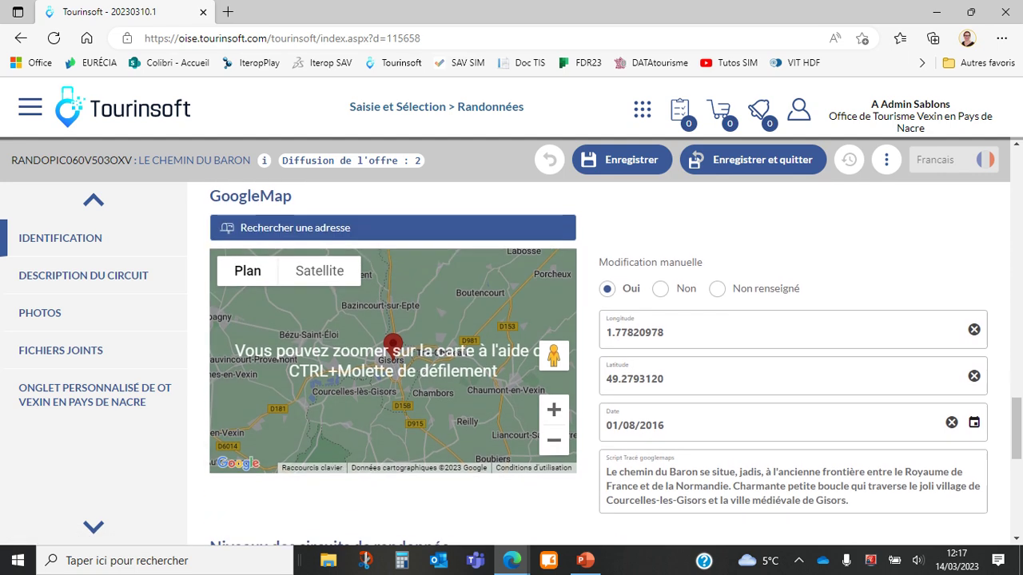
scroll(391, 359, "down", 4)
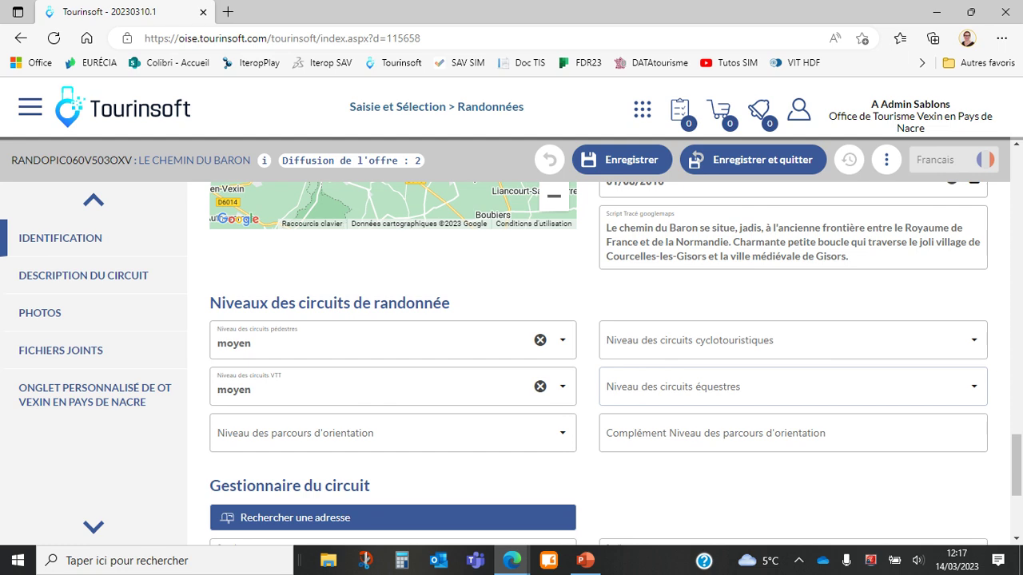
scroll(512, 359, "down", 3)
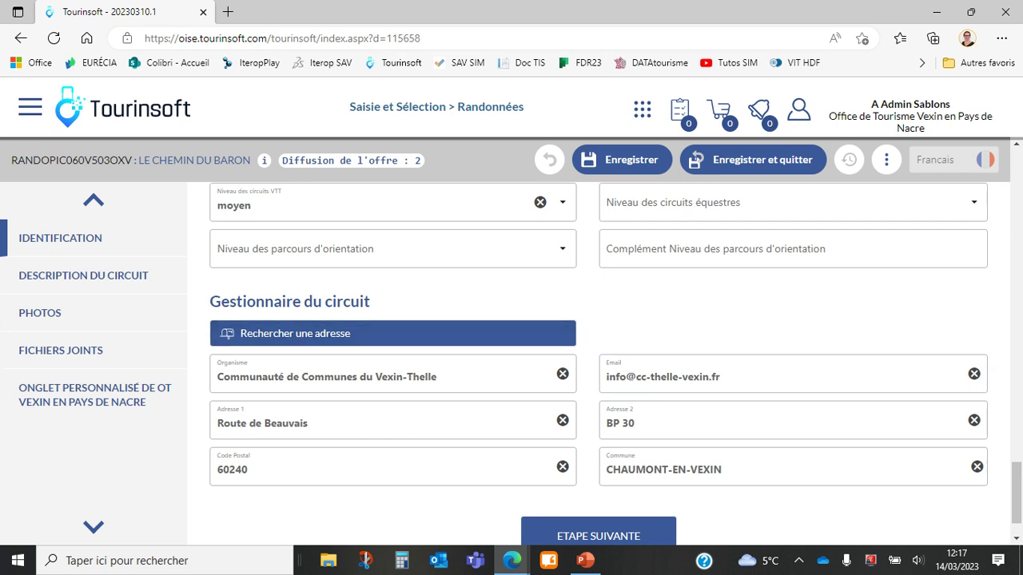
left_click_drag(370, 301, 207, 301)
left_click(229, 271)
left_click_drag(371, 301, 209, 301)
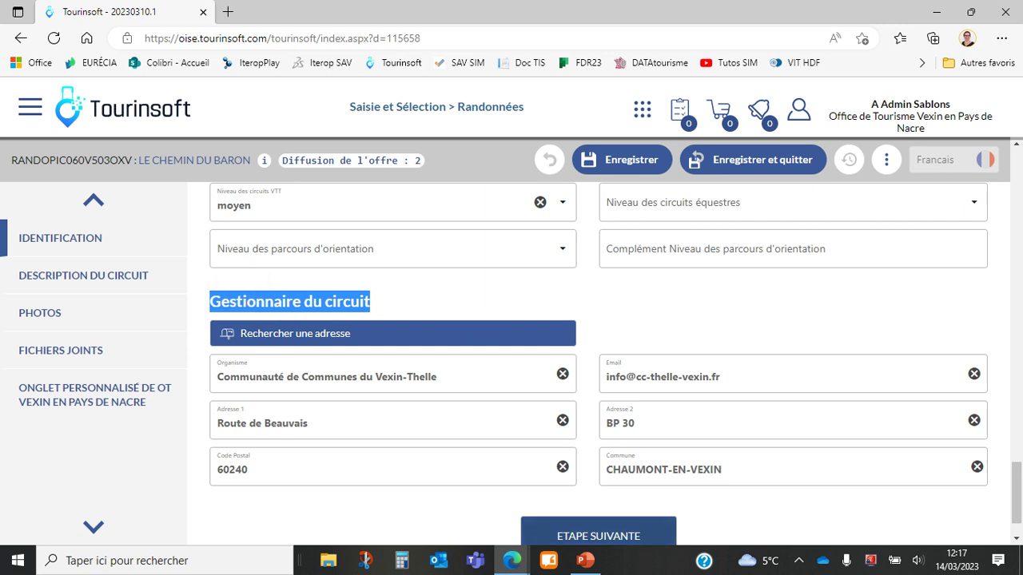
Go to the circuit description and review the itinerary text, IGN map references, distance, durations, elevation and waymarking fields.
left_click(598, 533)
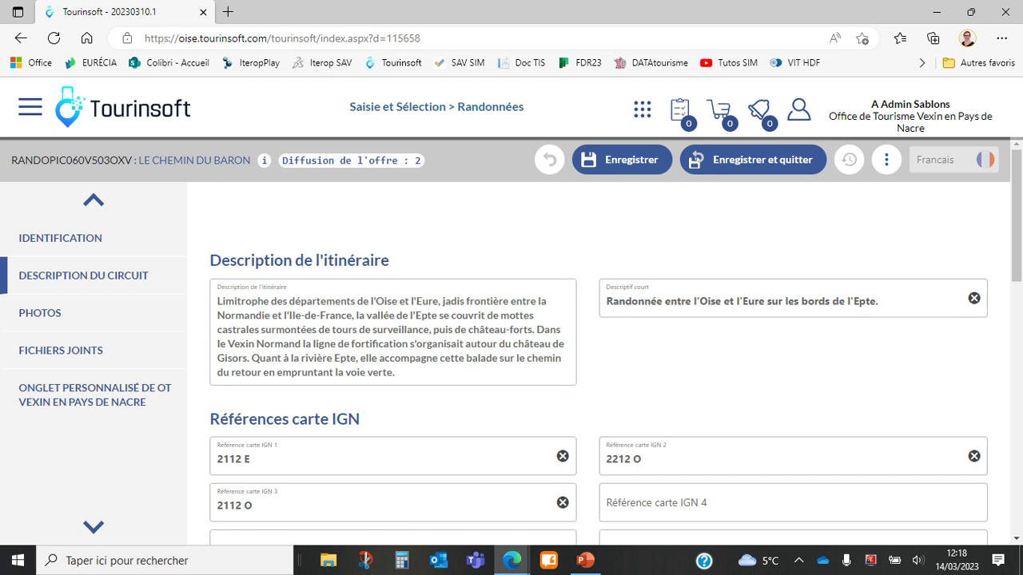
scroll(598, 359, "down", 2)
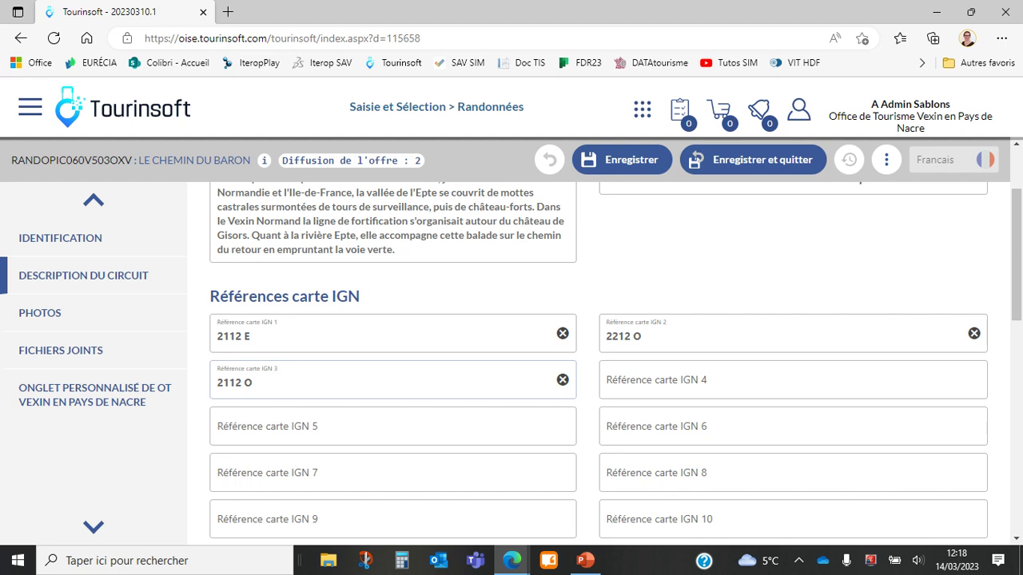
scroll(598, 359, "down", 4)
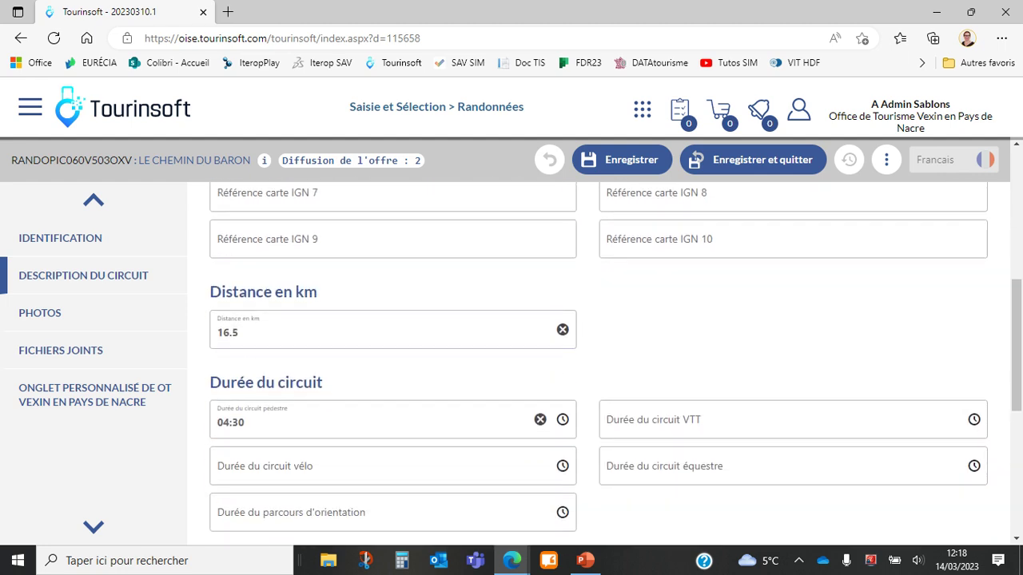
scroll(598, 360, "down", 1)
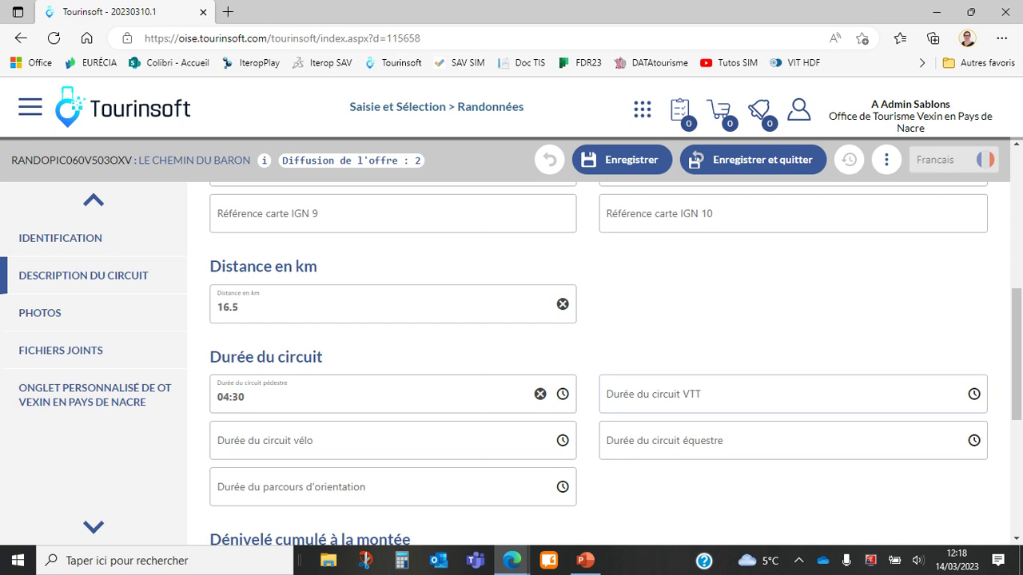
scroll(598, 360, "down", 2)
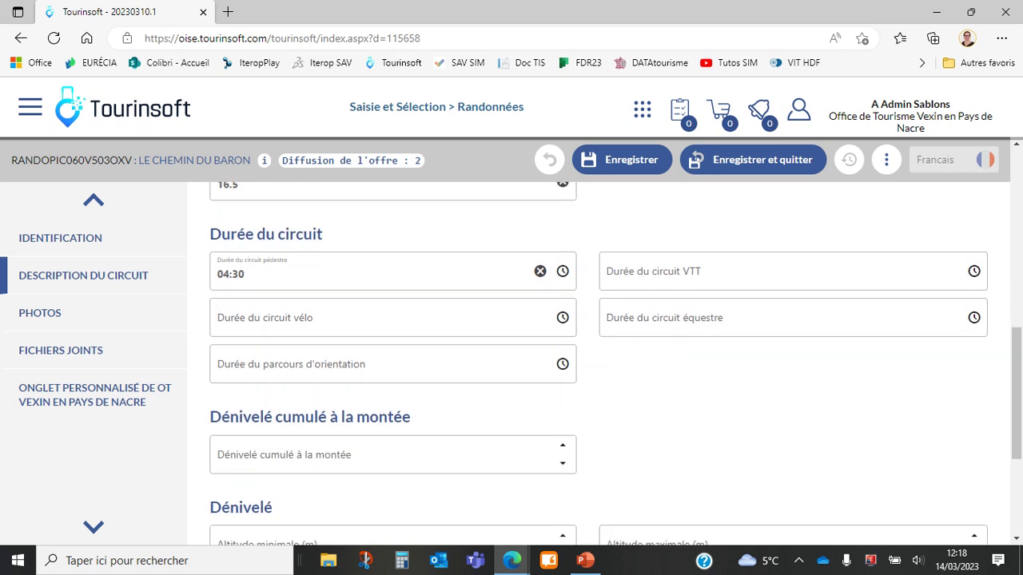
scroll(598, 360, "down", 1)
scroll(598, 360, "down", 2)
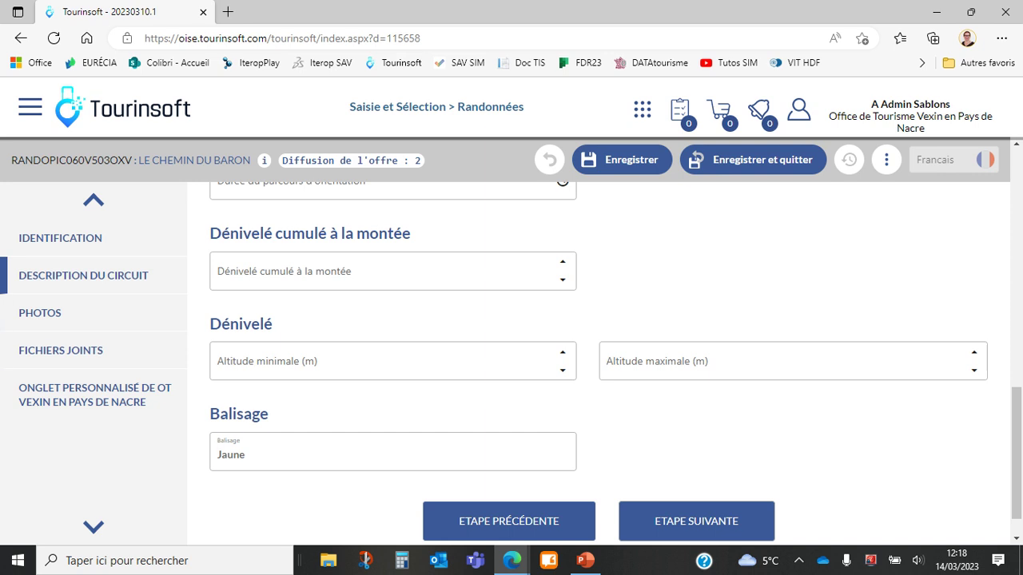
Go to the hike's photos and check the first picture's full copyright and the remaining associated visuals.
left_click(696, 521)
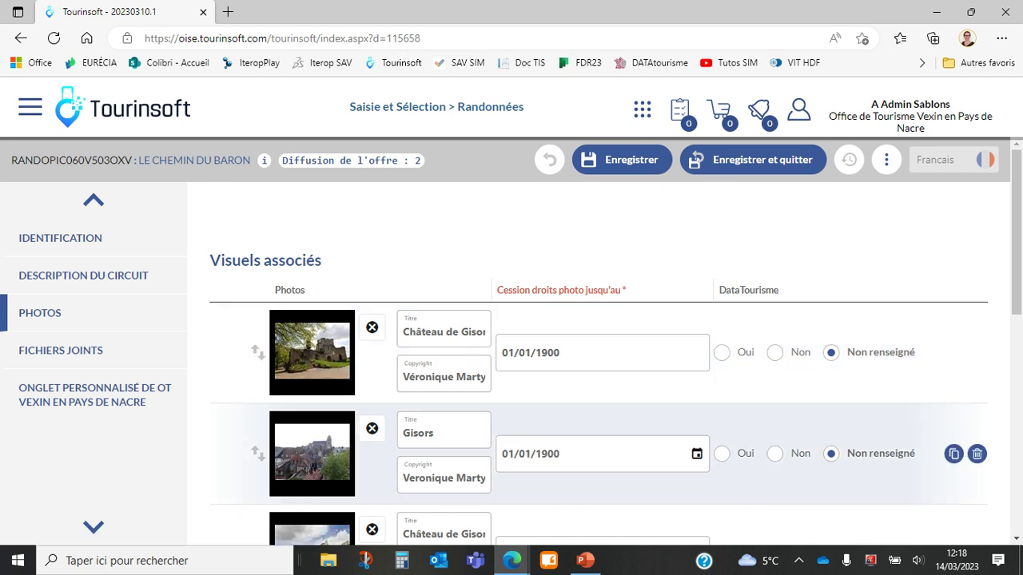
left_click(403, 376)
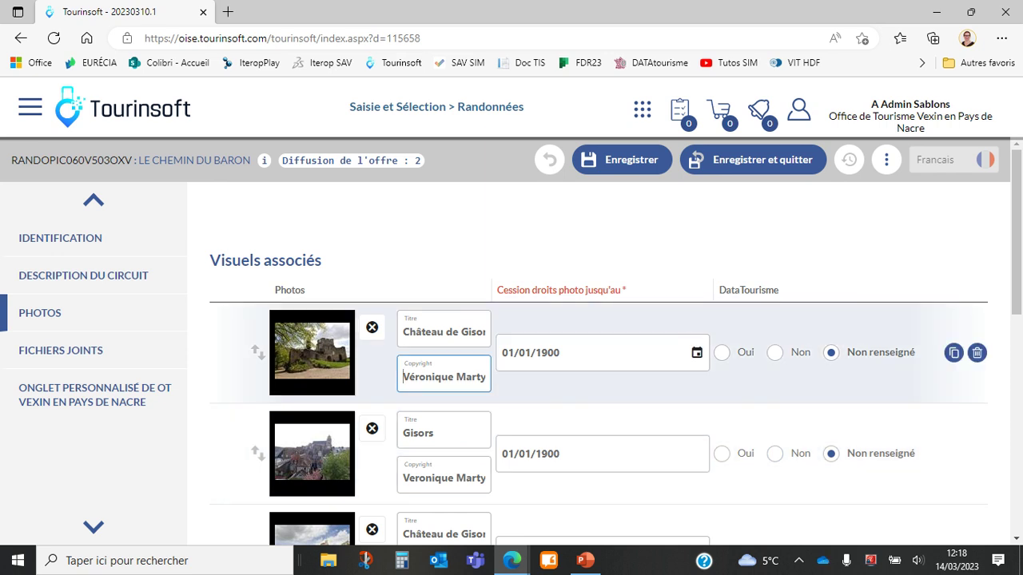
left_click_drag(403, 376, 499, 378)
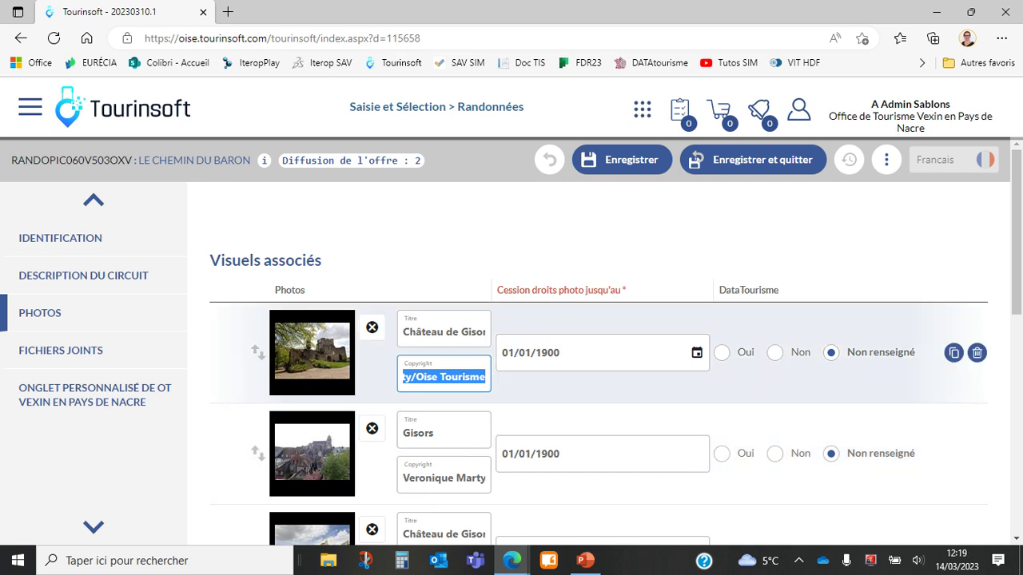
left_click(551, 232)
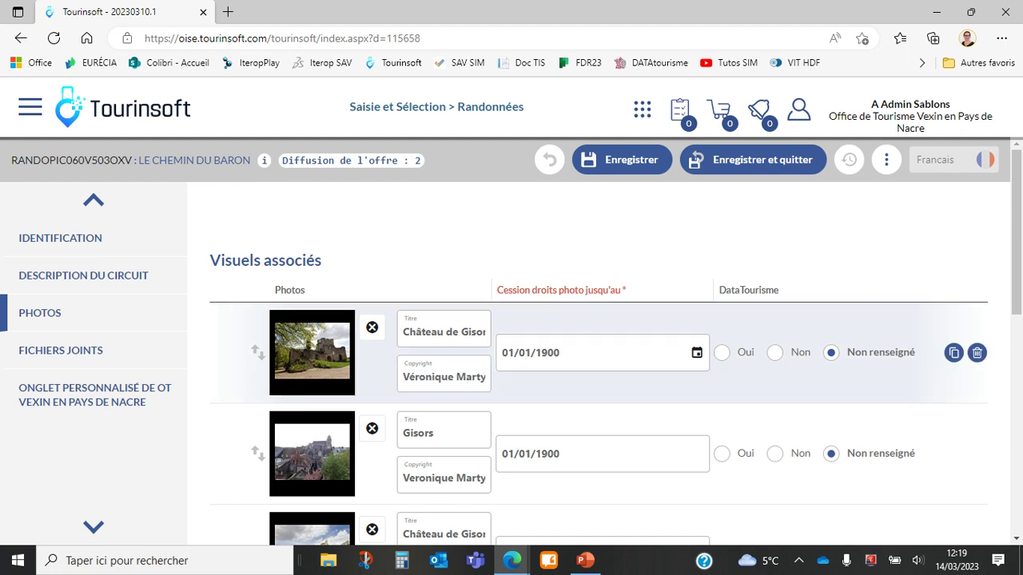
scroll(599, 360, "down", 6)
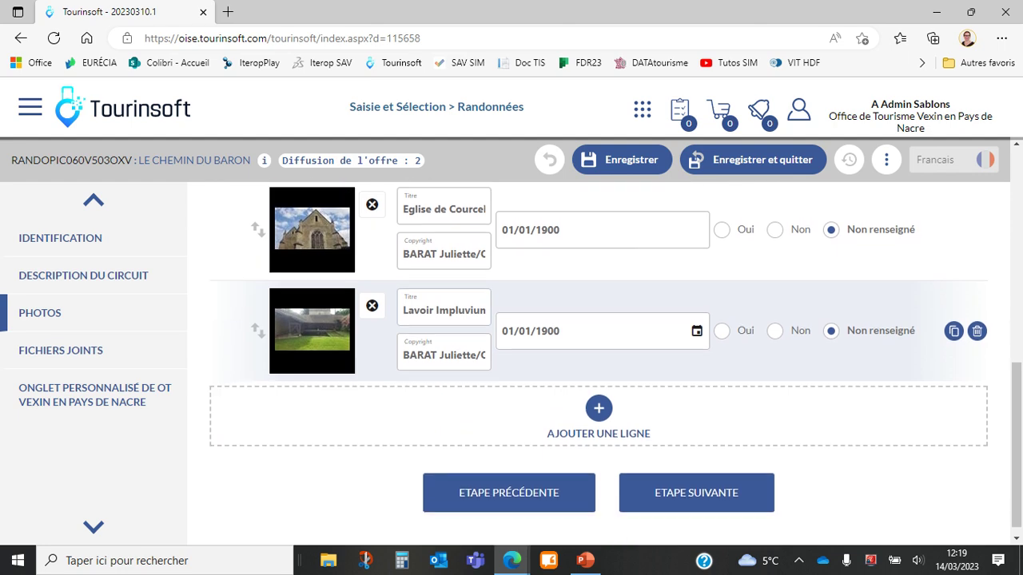
Open the hike's attached files and view the Chemin du Baron PDF.
left_click(61, 350)
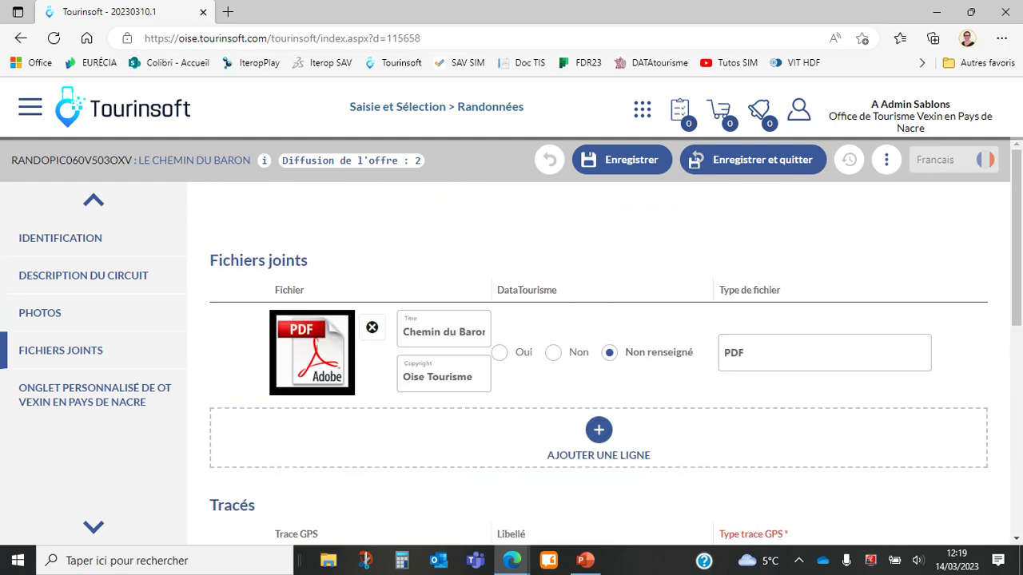
left_click(312, 352)
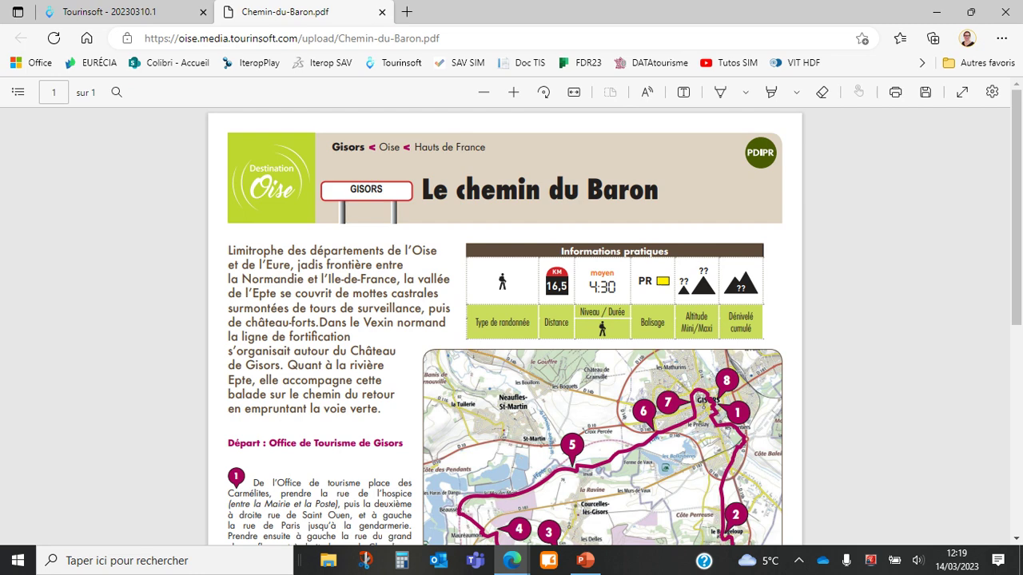
Return to the hike's attached files in Tourinsoft and review the PDF's file type field and the GPX and KML traces.
key("ctrl+shift+Tab")
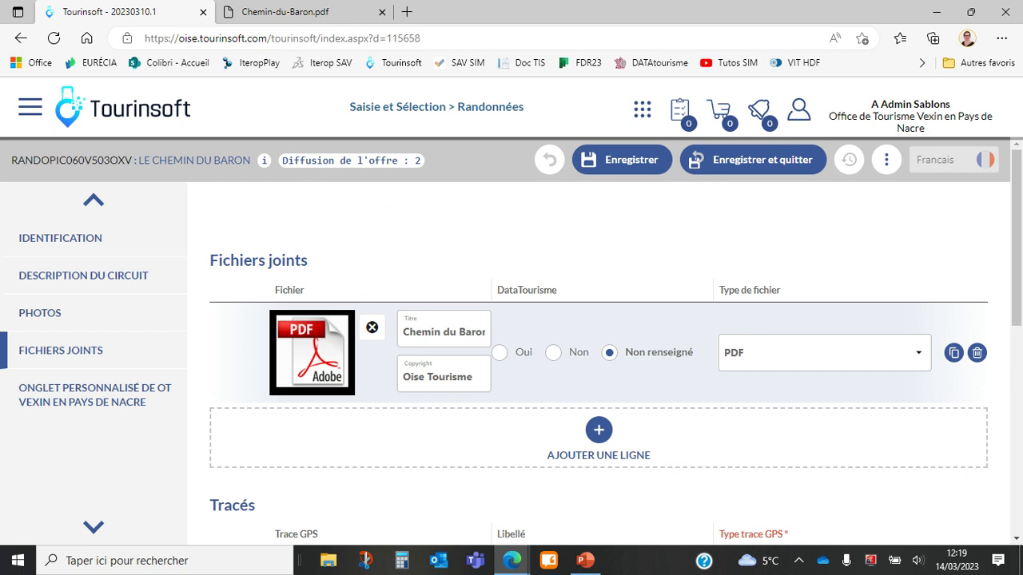
left_click(918, 352)
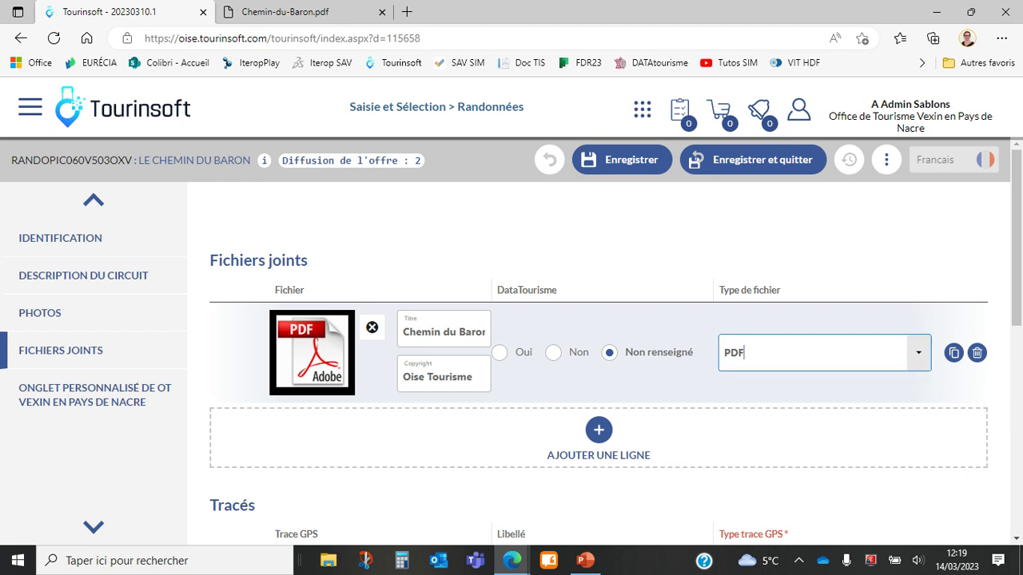
left_click(918, 353)
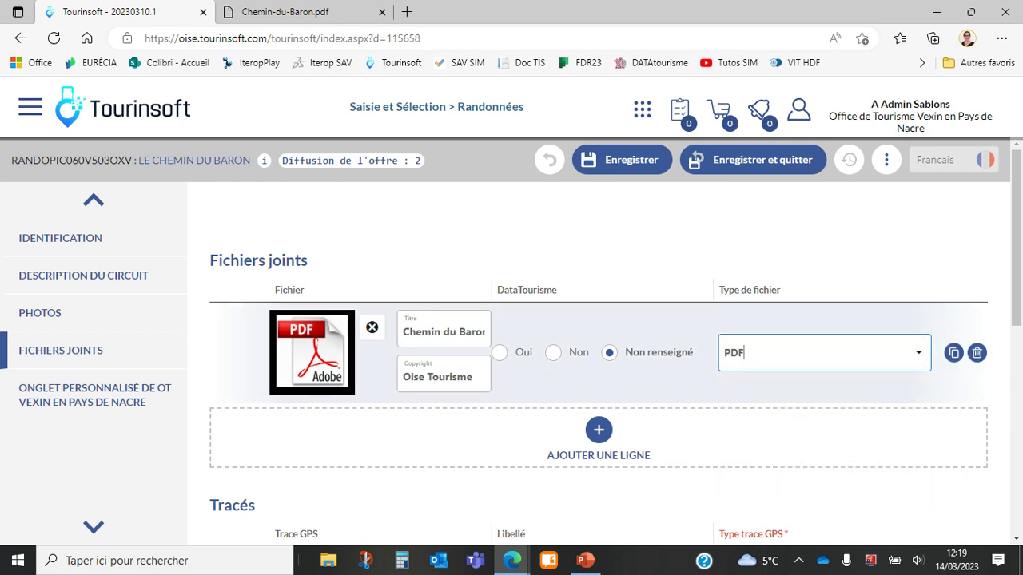
scroll(599, 363, "down", 2)
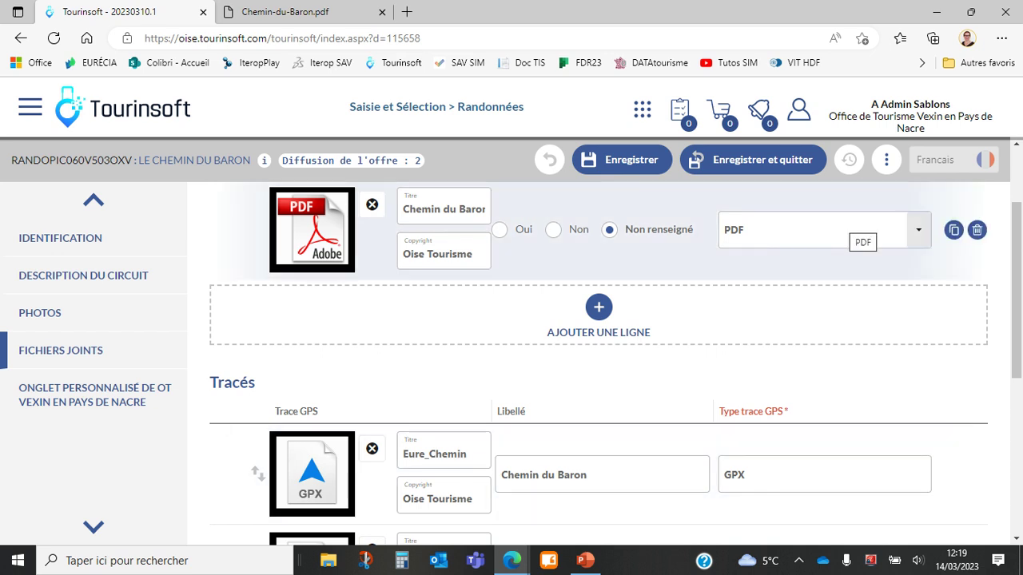
scroll(855, 232, "down", 2)
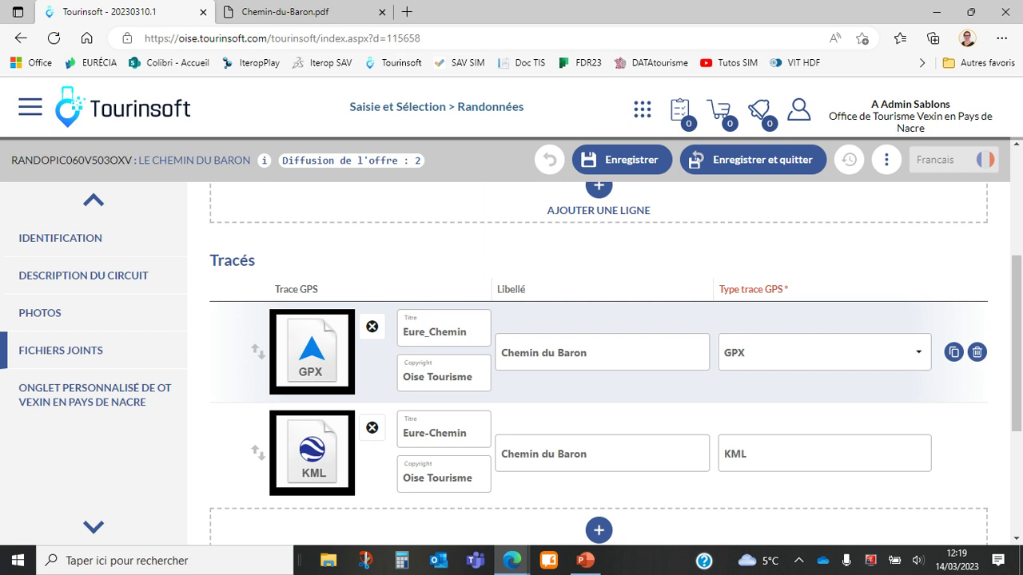
Review the hike's custom OT Vexin en Pays de Nacre section and its identification section, and return to the list of hike offers.
left_click(94, 395)
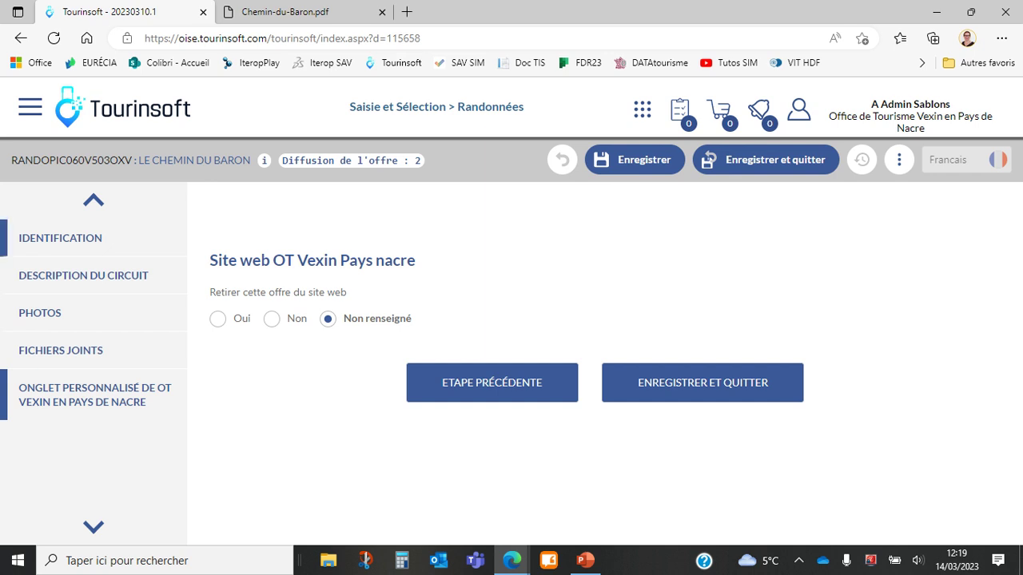
left_click(60, 237)
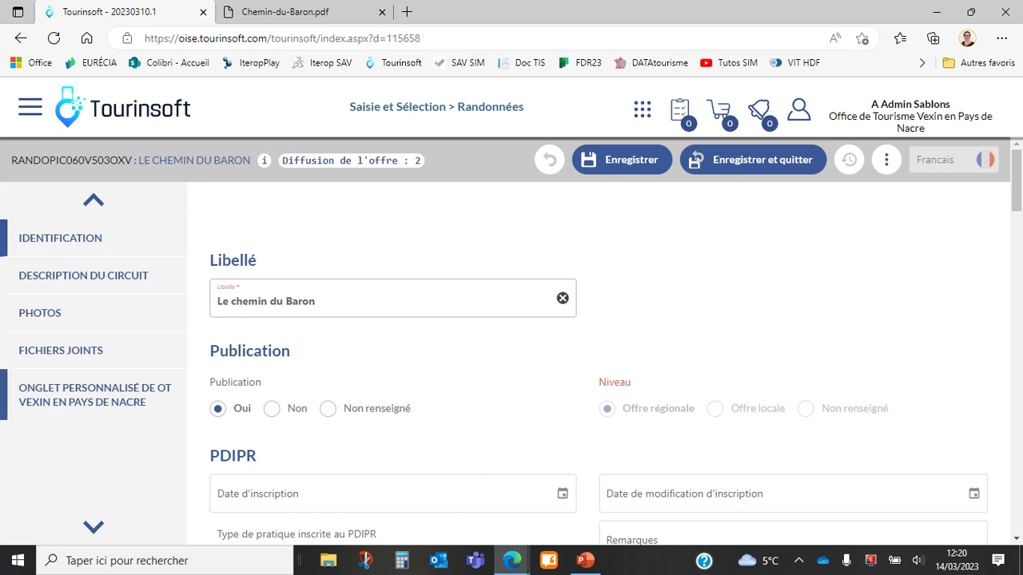
left_click(549, 159)
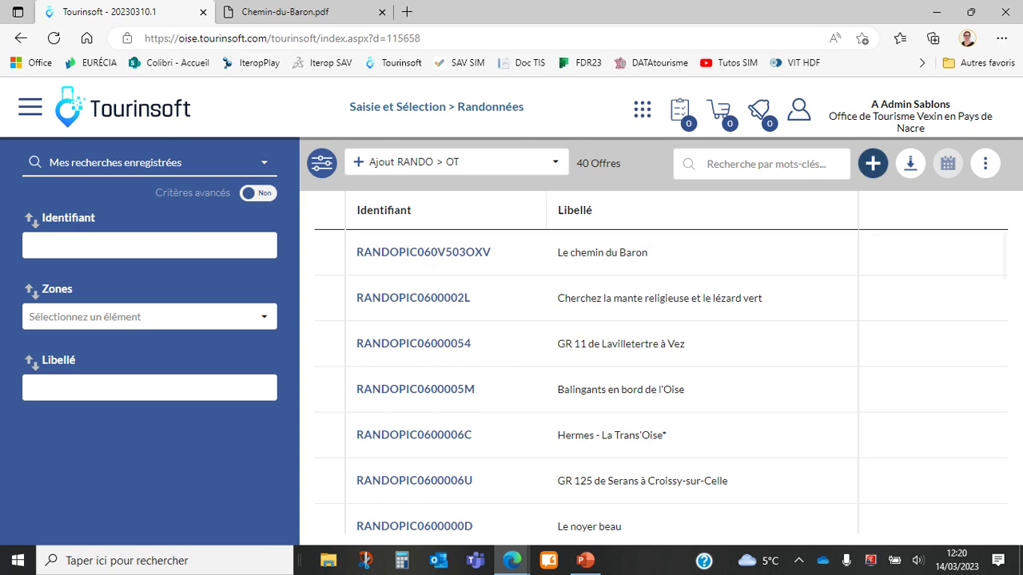
Open a blank form for a new hike offer, leave it without saving, and switch to the PowerPoint slideshow.
left_click(872, 163)
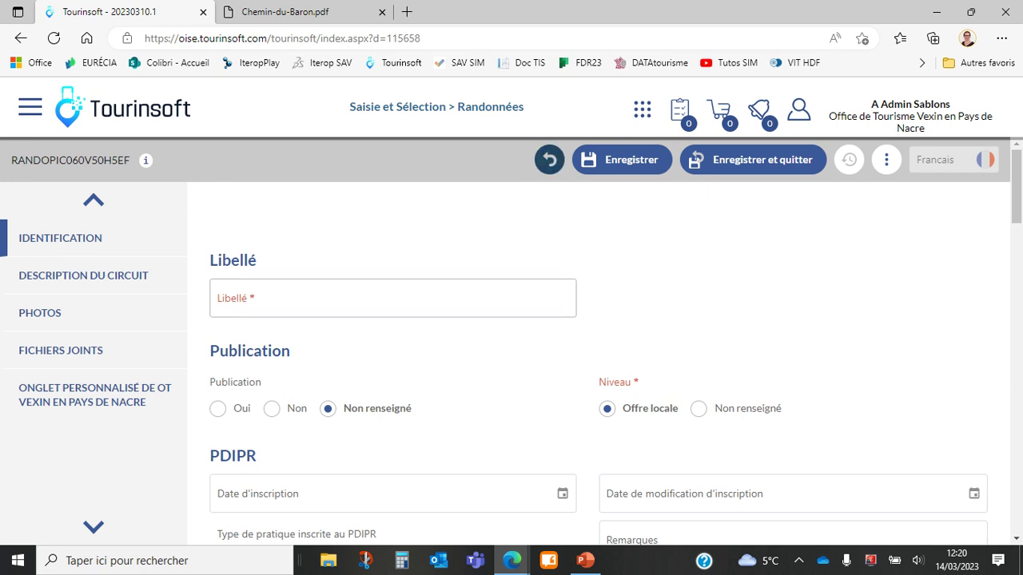
left_click(549, 160)
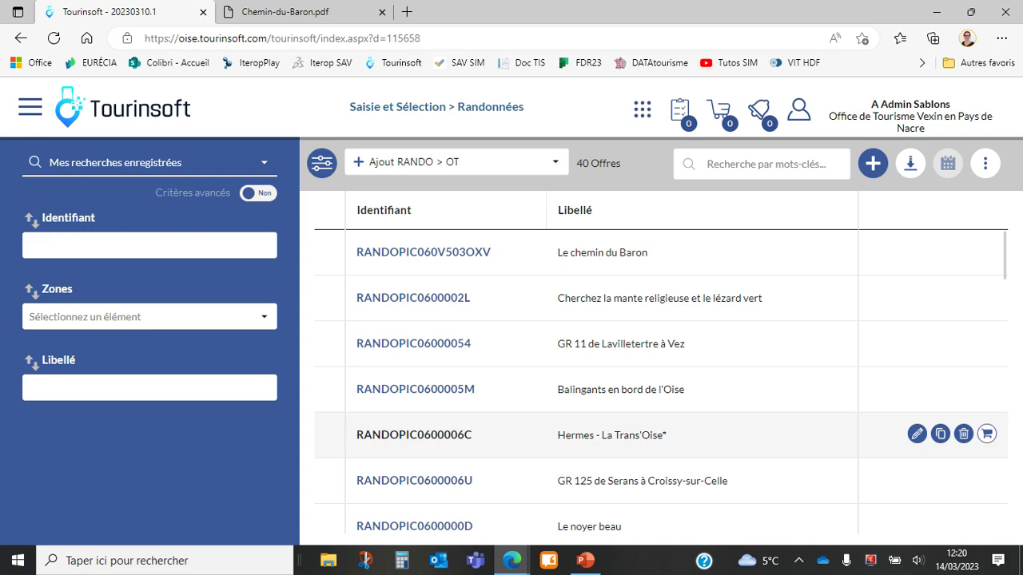
left_click(586, 560)
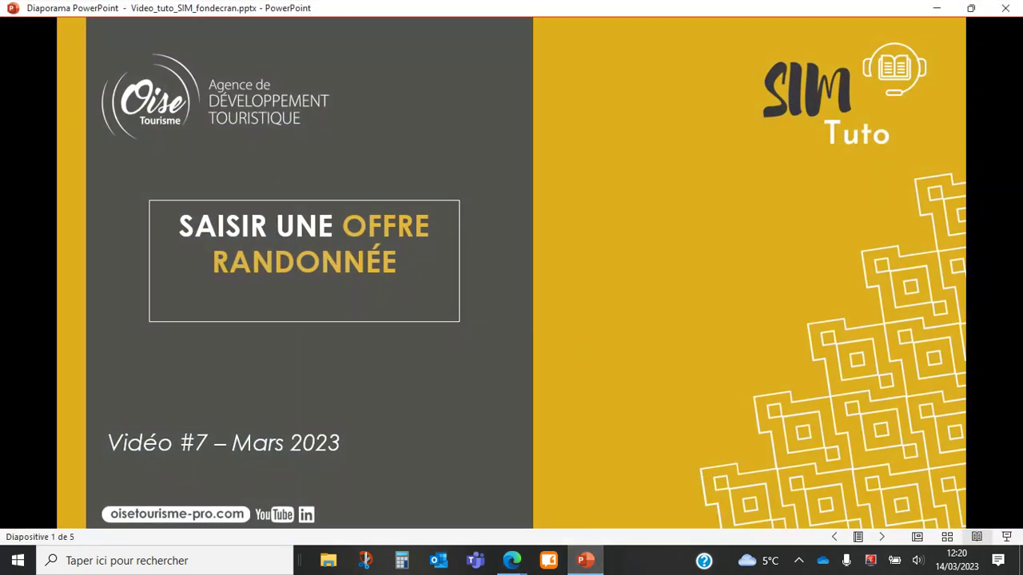